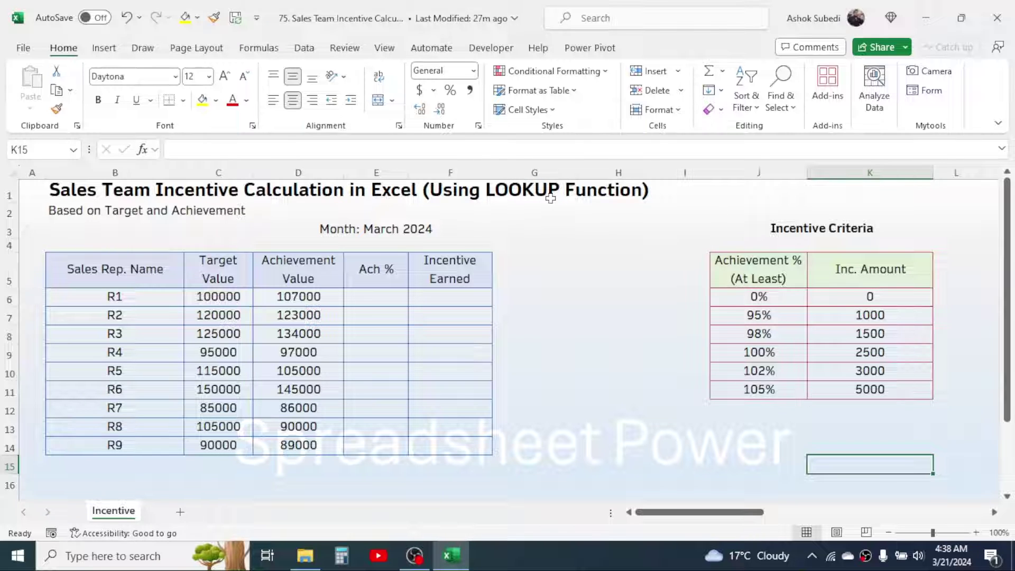
Step: After checking the 95% and 105% criteria thresholds, enter =D6/C6 in E6 for R1
{"action": "left_click", "coordinate": [791, 319]}
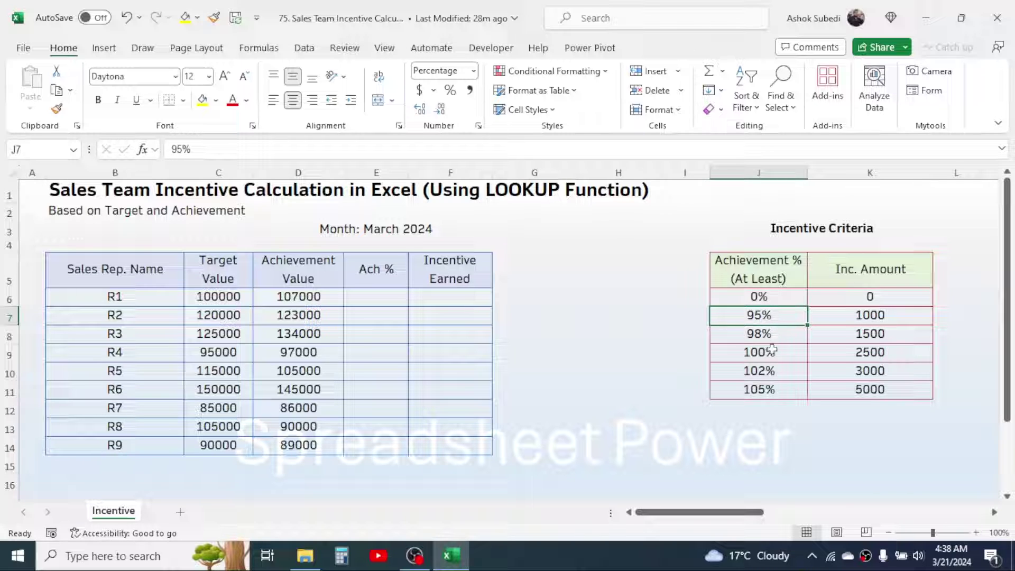
{"action": "left_click", "coordinate": [763, 388]}
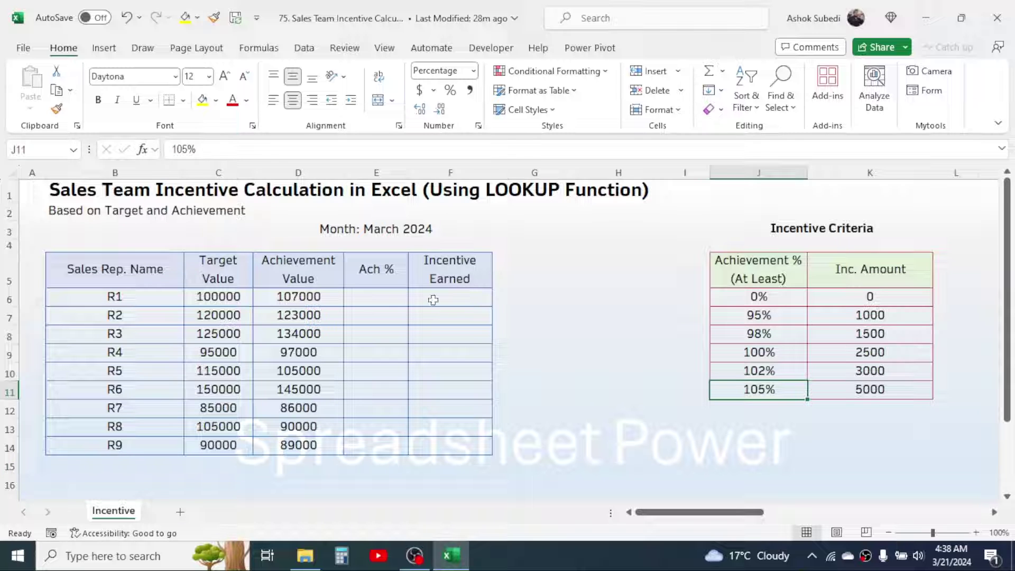
{"action": "left_click", "coordinate": [388, 300]}
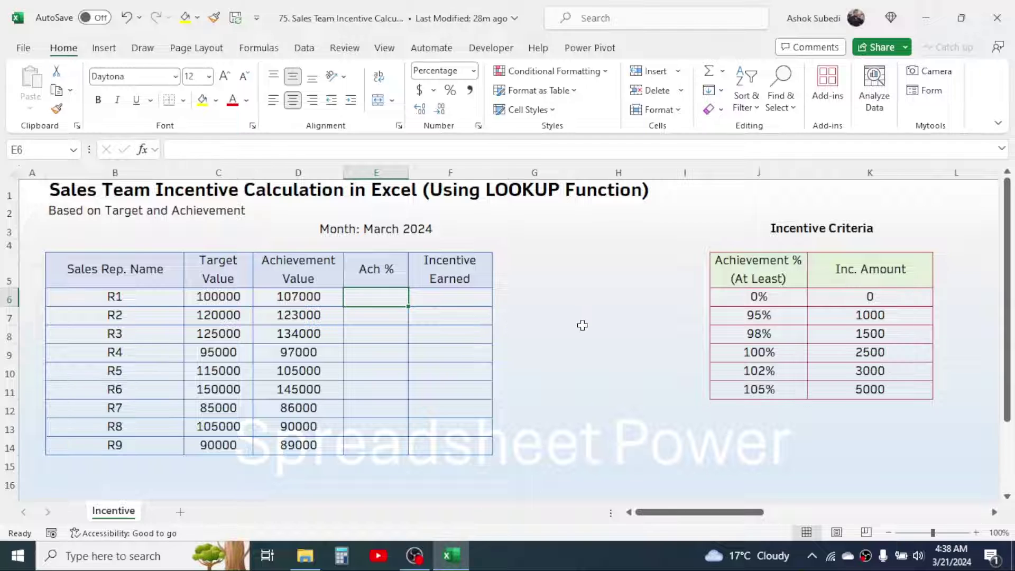
{"action": "type", "text": "="}
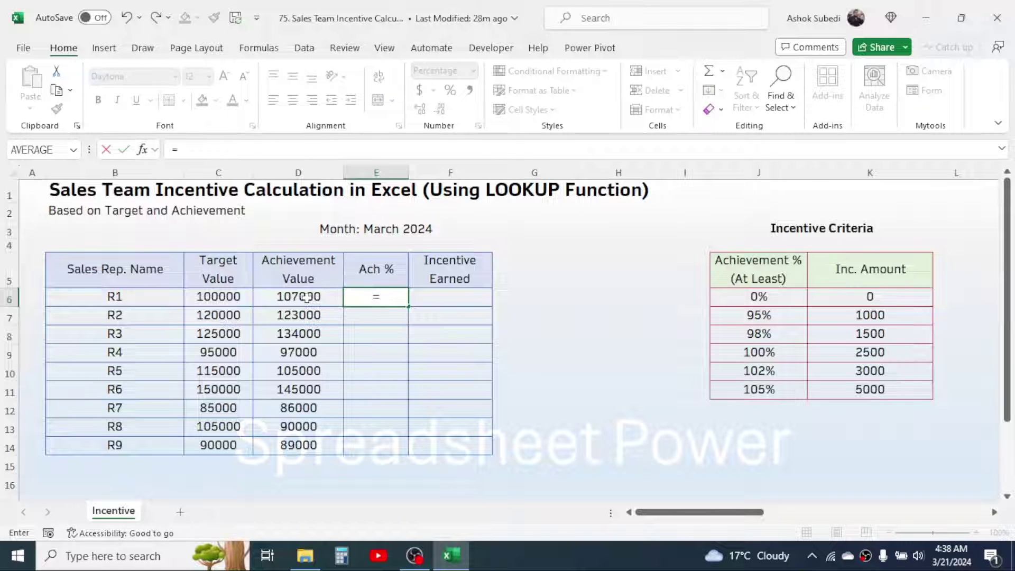
{"action": "left_click", "coordinate": [307, 297]}
{"action": "type", "text": "/"}
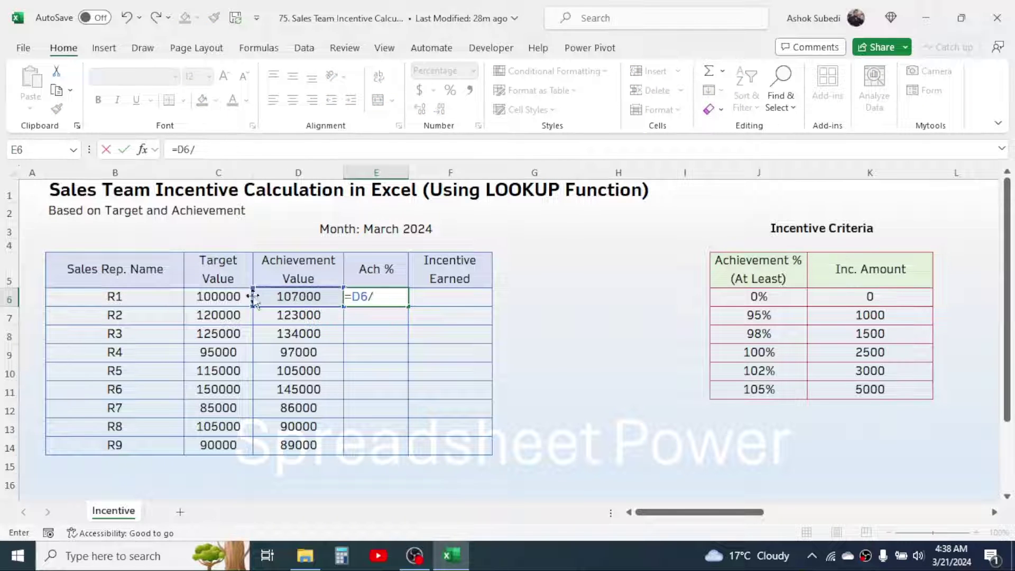
{"action": "left_click", "coordinate": [233, 296]}
{"action": "key", "text": "Return"}
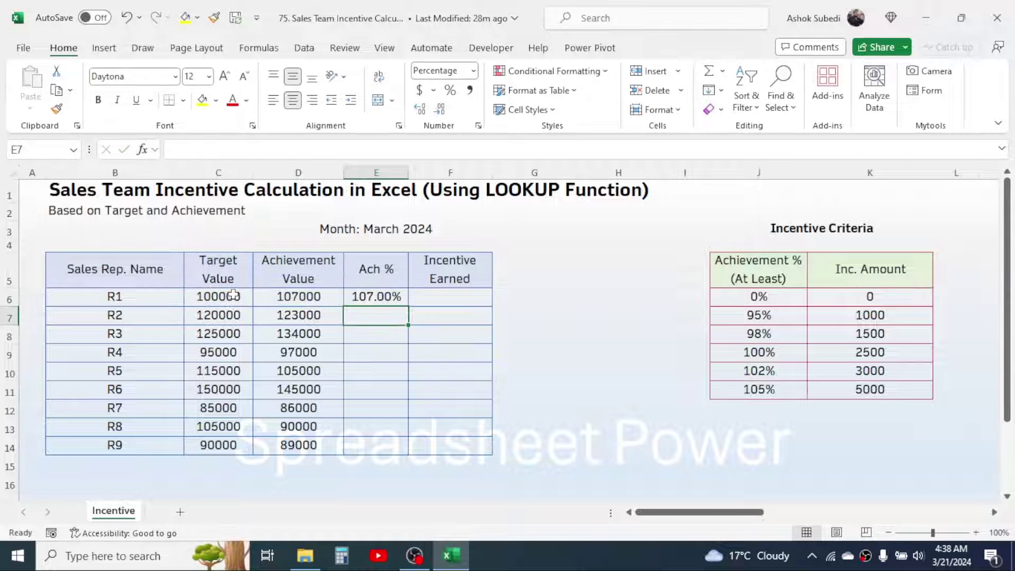
Step: Fill the Ach % formula from E6 down to E14 for reps R2 through R9
{"action": "left_click", "coordinate": [376, 298]}
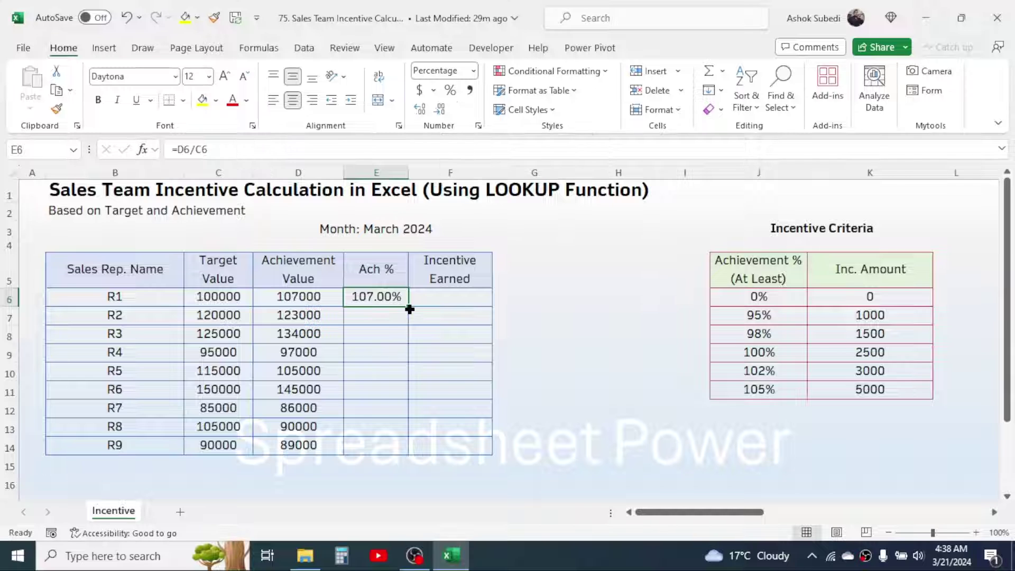
{"action": "left_click_drag", "start_coordinate": [409, 308], "coordinate": [398, 448]}
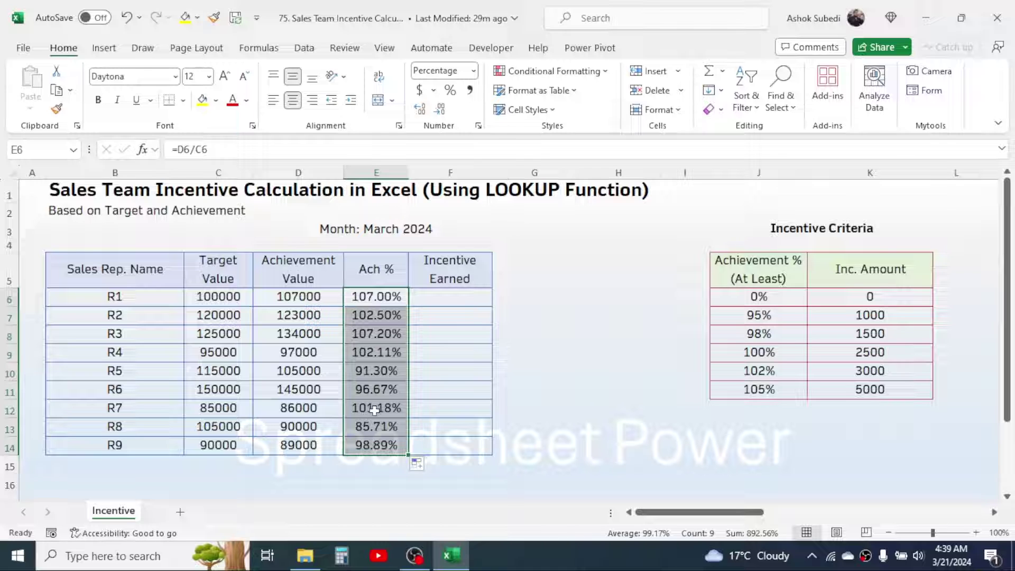
{"action": "left_click", "coordinate": [388, 304]}
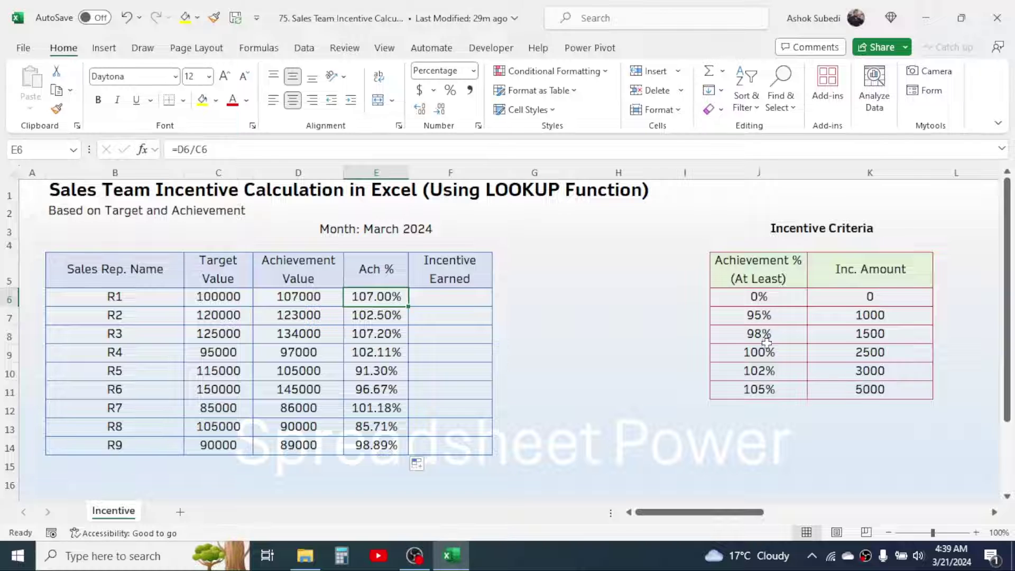
{"action": "left_click", "coordinate": [453, 293]}
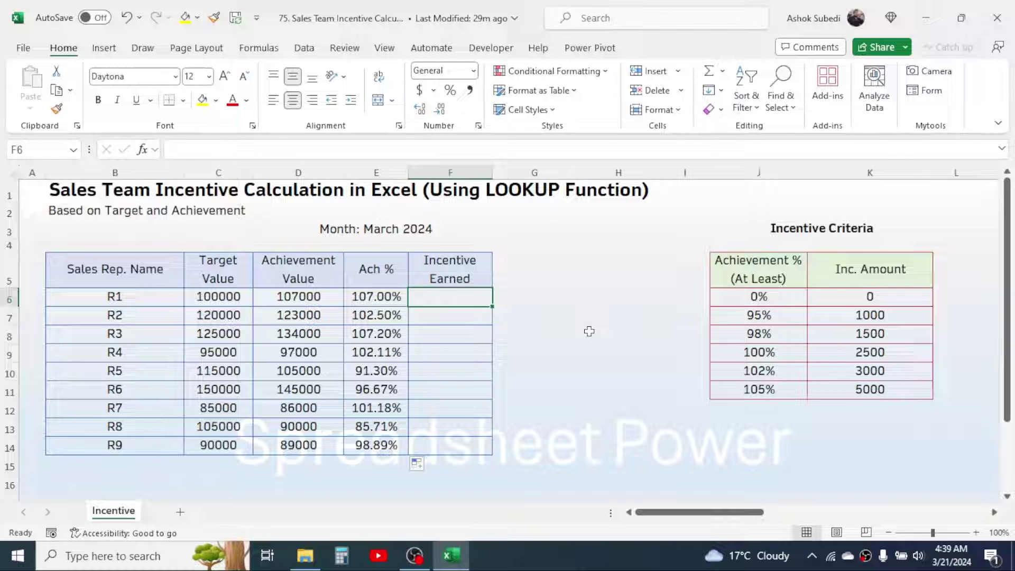
Step: Enter =LOOKUP(E6,$J$6:$J$11,$K$6:$K$11) in F6, giving R1 an incentive of 5000
{"action": "type", "text": "=LOOKU"}
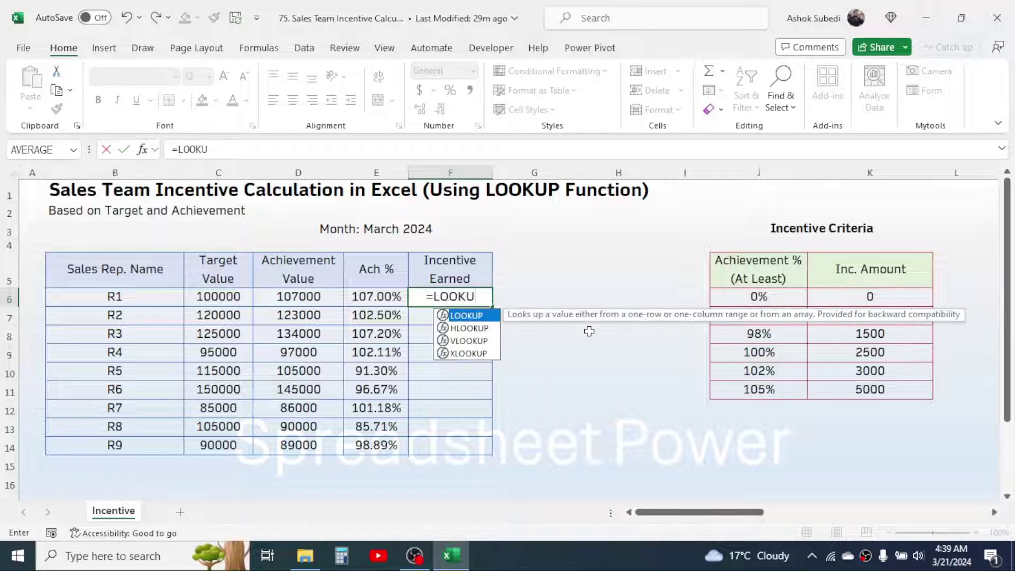
{"action": "type", "text": "P("}
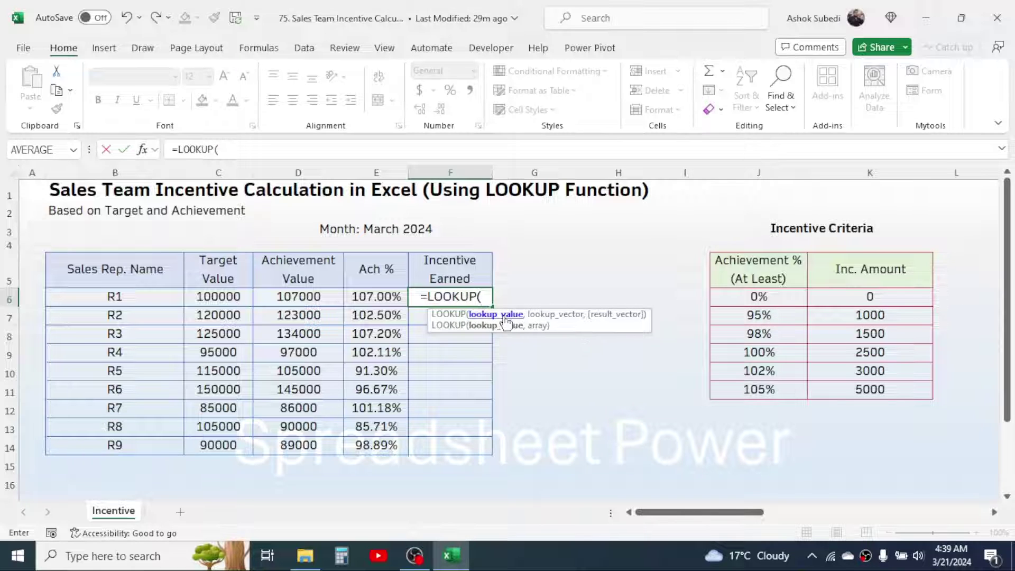
{"action": "left_click", "coordinate": [387, 296]}
{"action": "type", "text": ","}
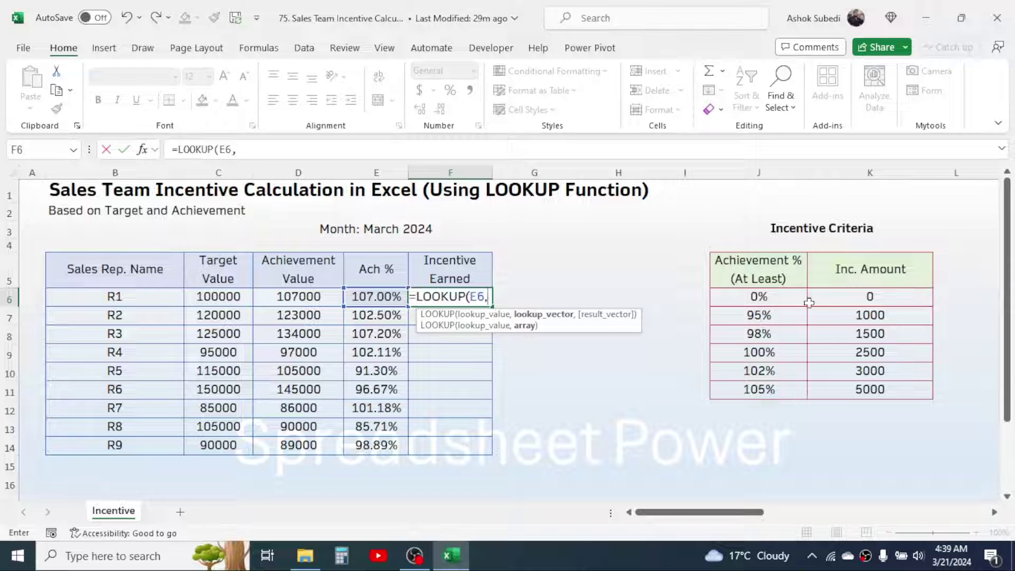
{"action": "left_click_drag", "start_coordinate": [778, 297], "coordinate": [773, 382]}
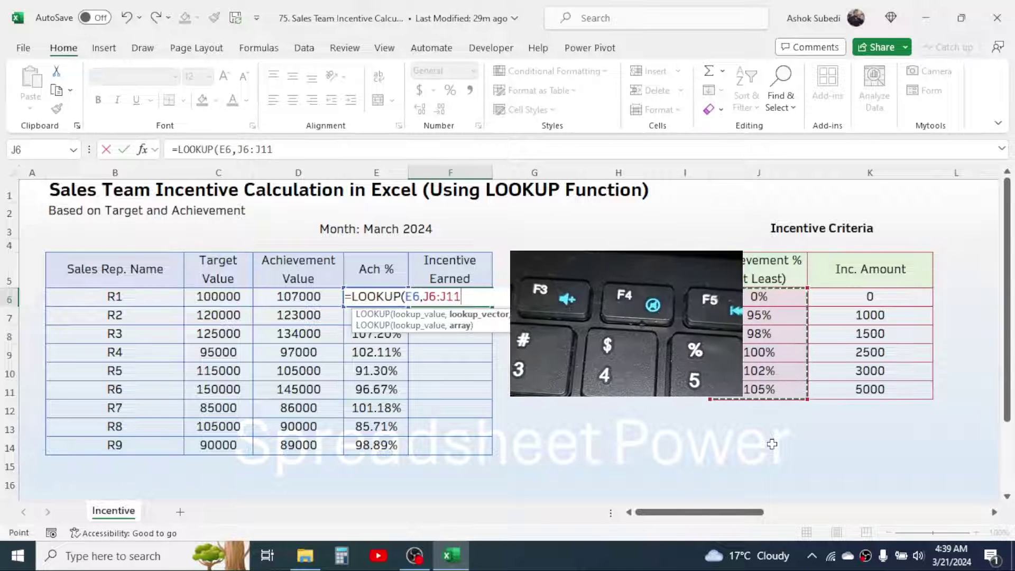
{"action": "key", "text": "F4"}
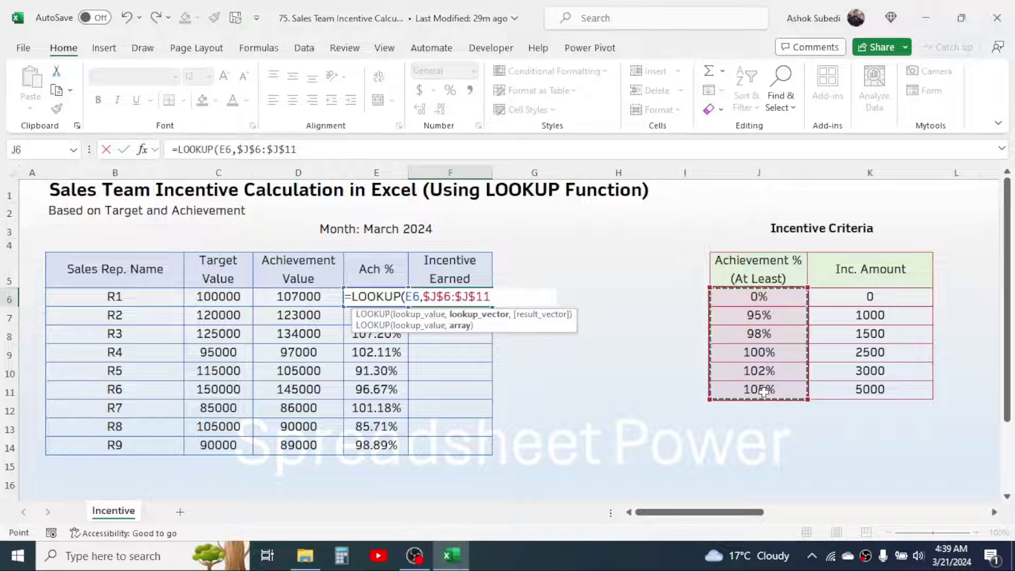
{"action": "type", "text": ","}
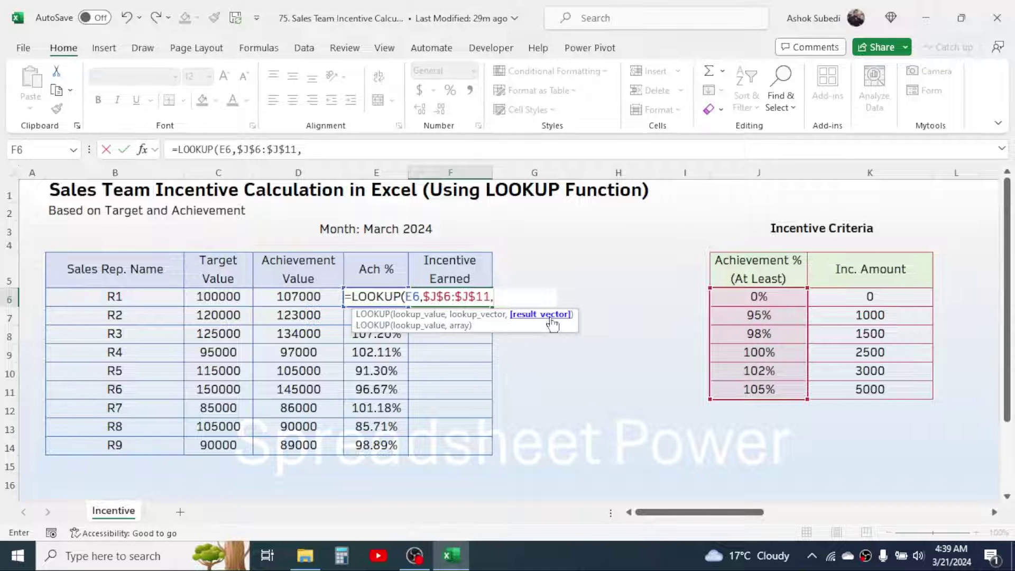
{"action": "left_click_drag", "start_coordinate": [889, 296], "coordinate": [890, 389]}
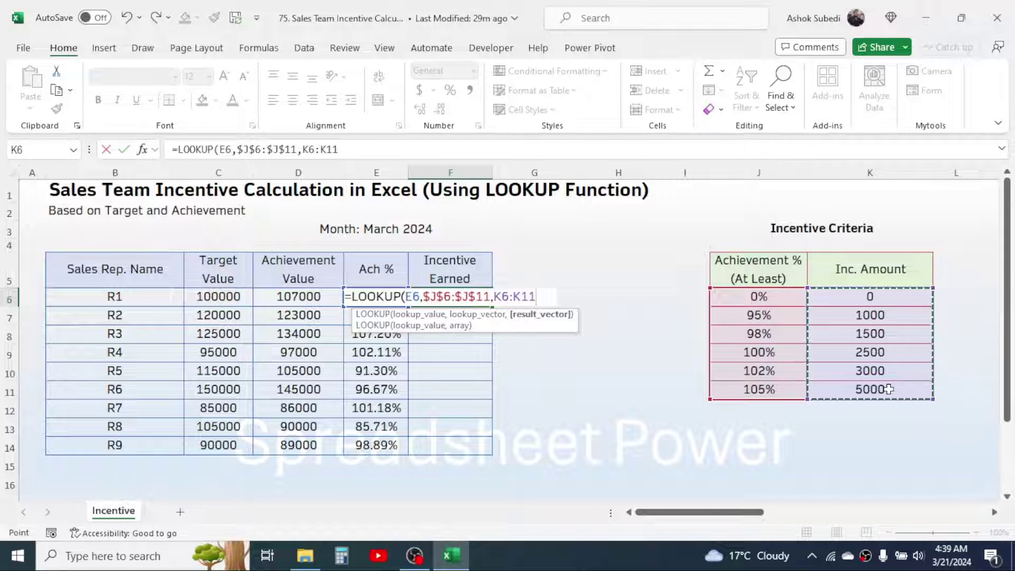
{"action": "key", "text": "F4"}
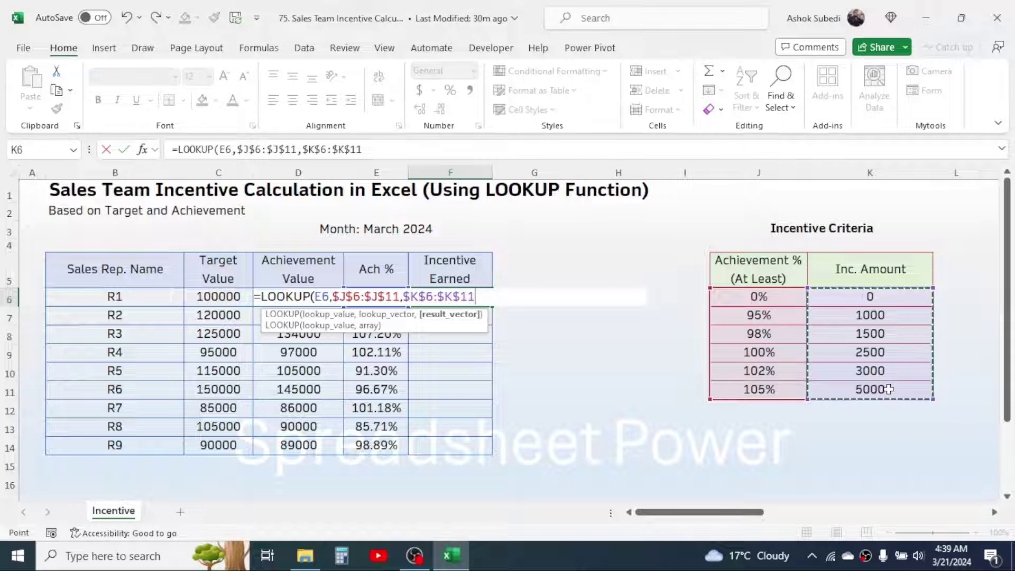
{"action": "type", "text": ")"}
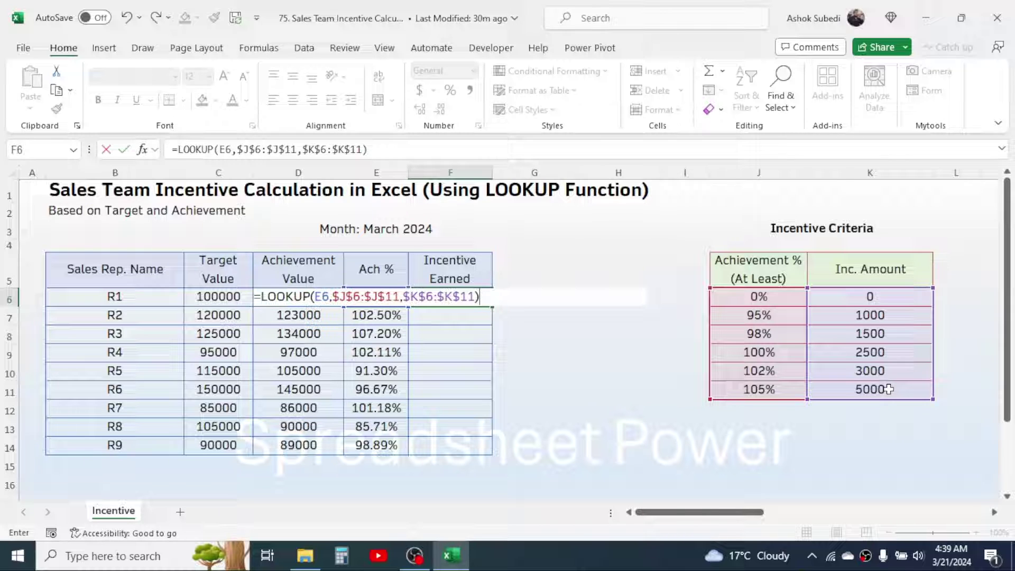
{"action": "key", "text": "Return"}
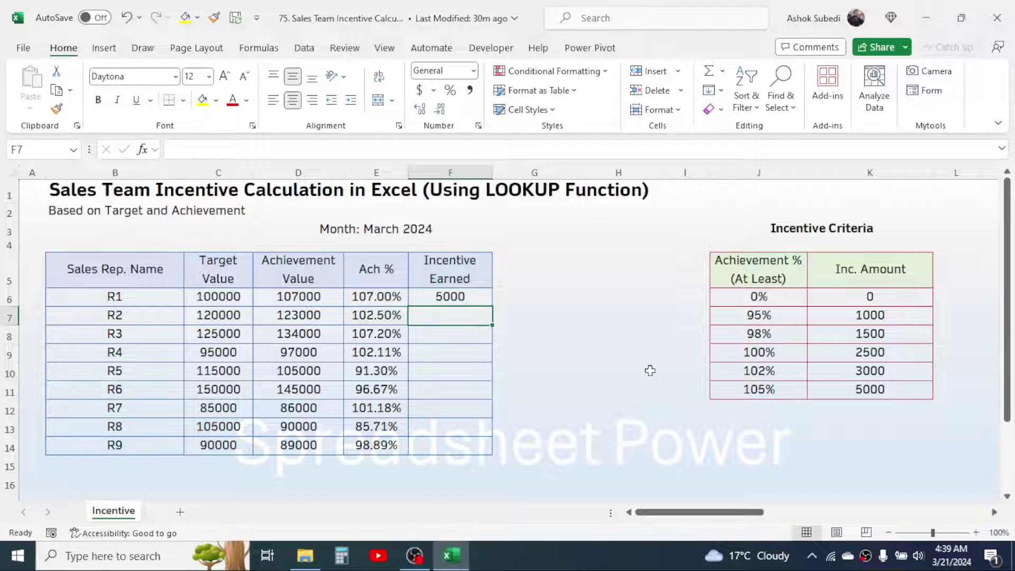
Step: Copy F6's LOOKUP formula down to F14 for reps R2 through R9
{"action": "left_click", "coordinate": [465, 298]}
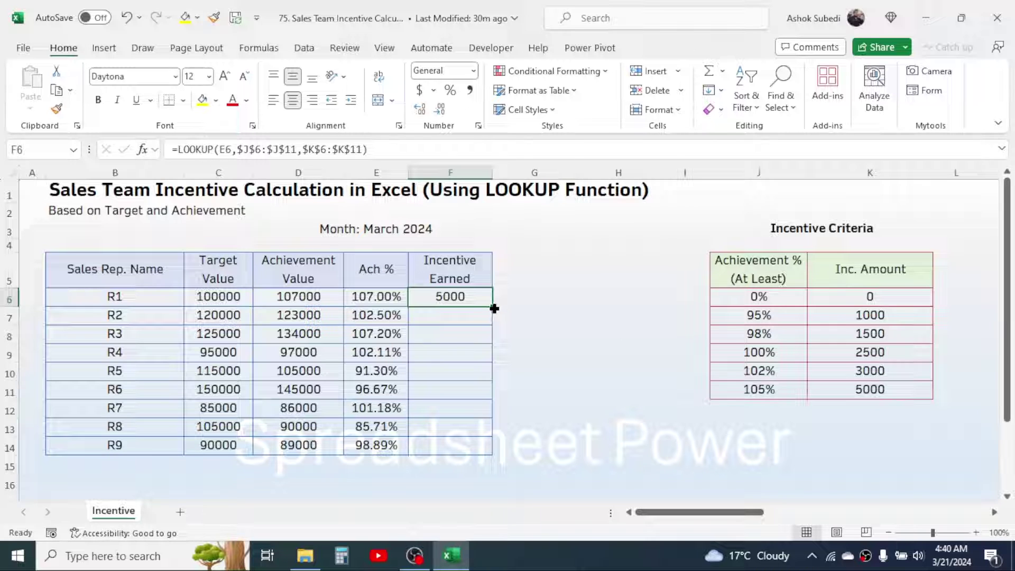
{"action": "left_click_drag", "start_coordinate": [493, 307], "coordinate": [487, 457]}
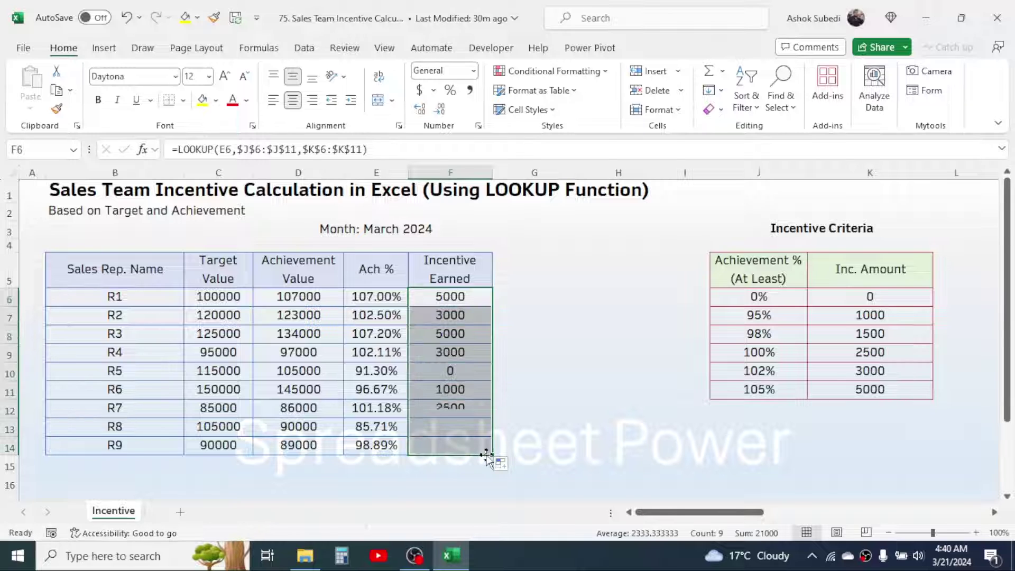
{"action": "left_click", "coordinate": [530, 363]}
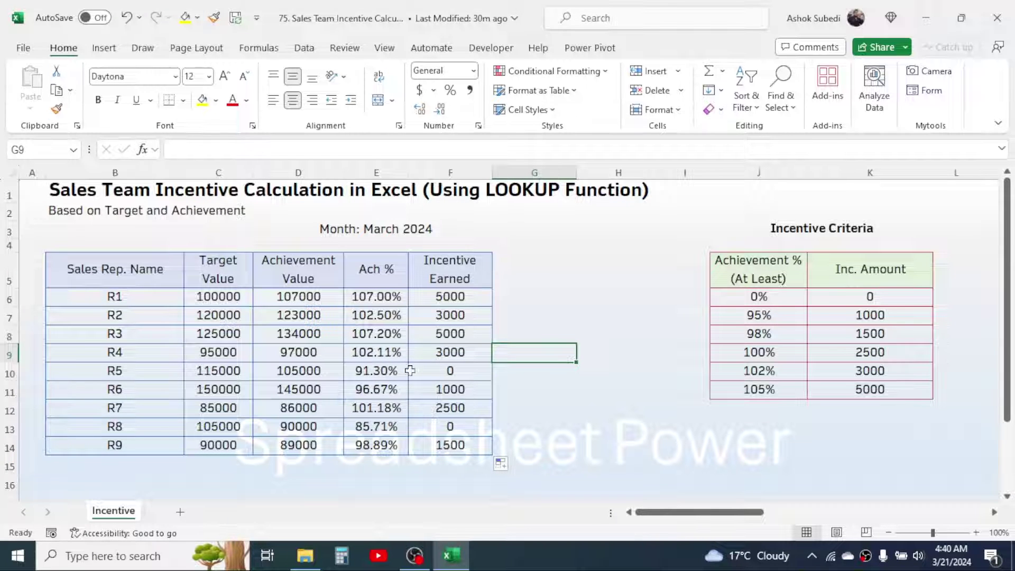
Step: Inspect the copied incentive formulas for R5, R8, R6 and R2
{"action": "left_click", "coordinate": [447, 371]}
{"action": "left_click", "coordinate": [463, 427]}
{"action": "left_click", "coordinate": [460, 372]}
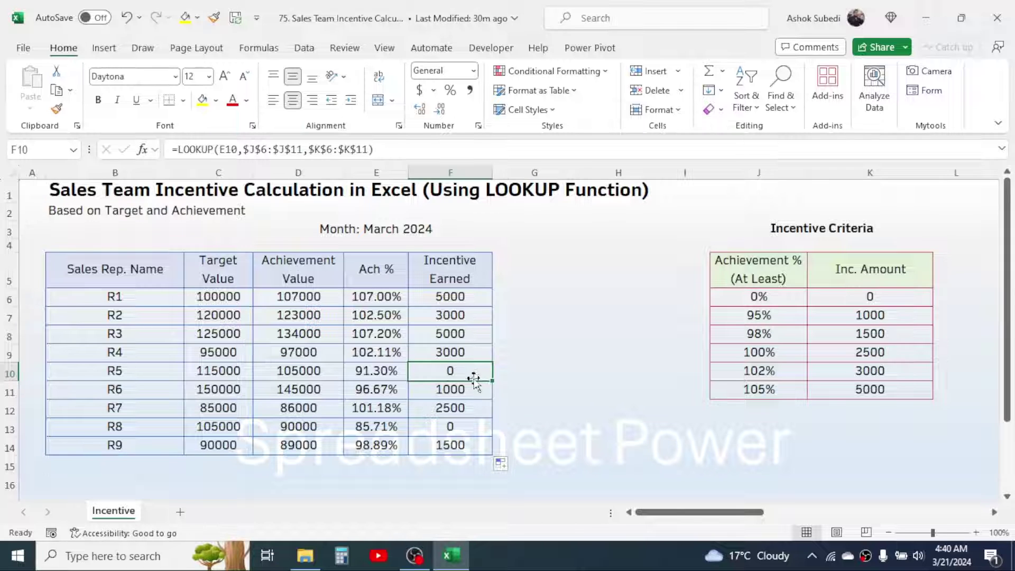
{"action": "left_click", "coordinate": [431, 389]}
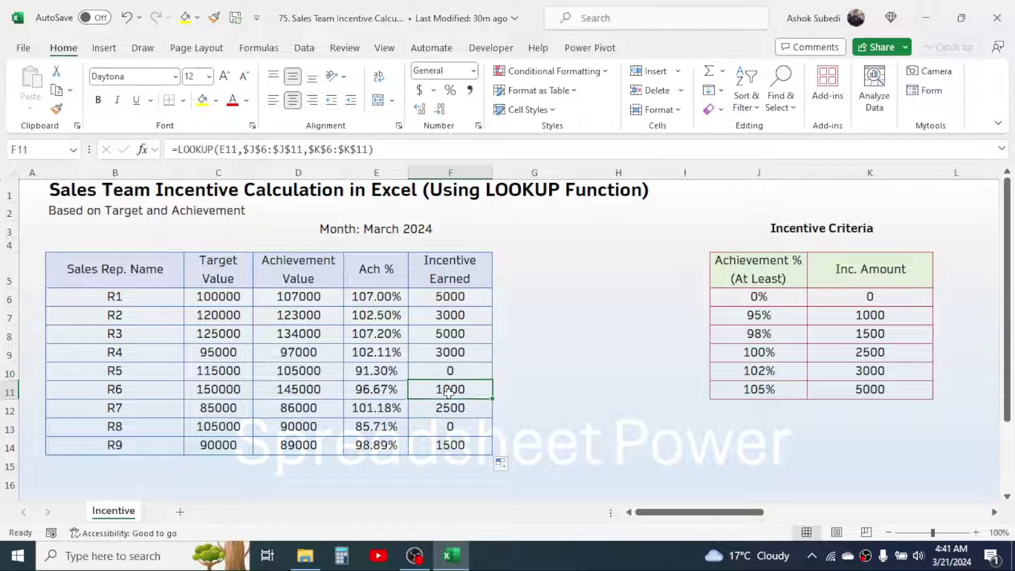
{"action": "key", "text": "Up"}
{"action": "key", "text": "Up"}
{"action": "key", "text": "Up"}
{"action": "key", "text": "Up"}
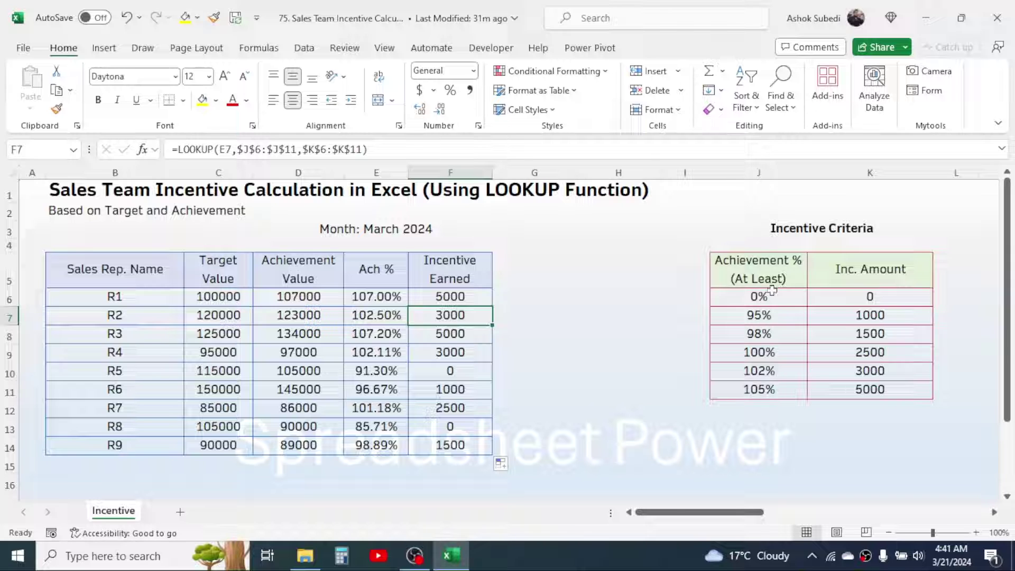
{"action": "left_click", "coordinate": [568, 279]}
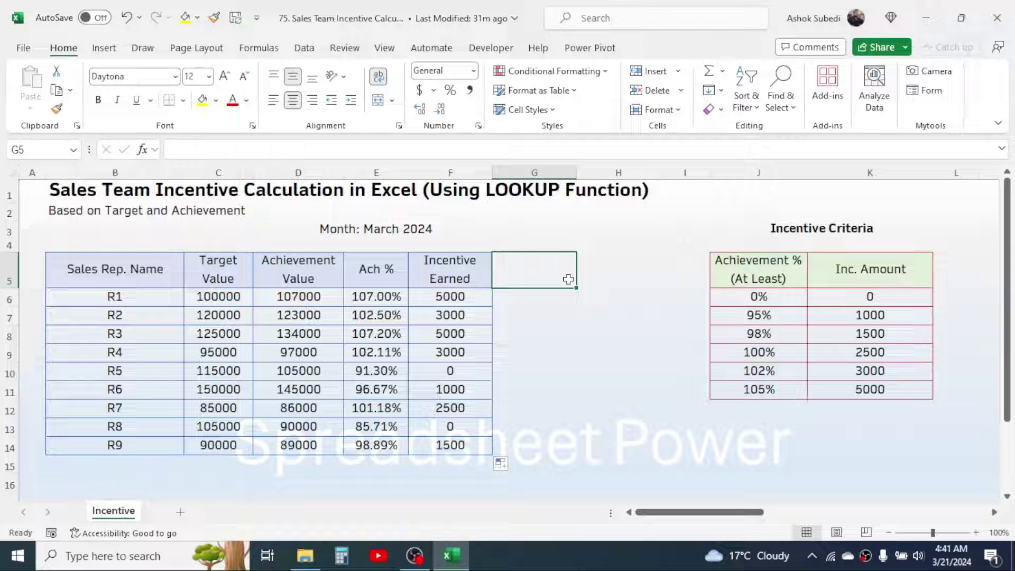
{"action": "left_click", "coordinate": [583, 273]}
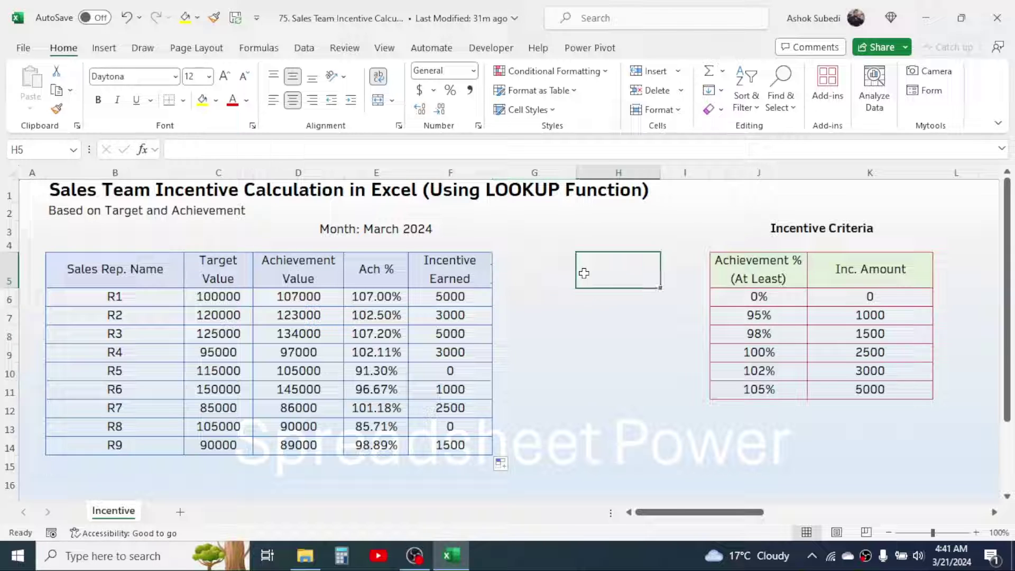